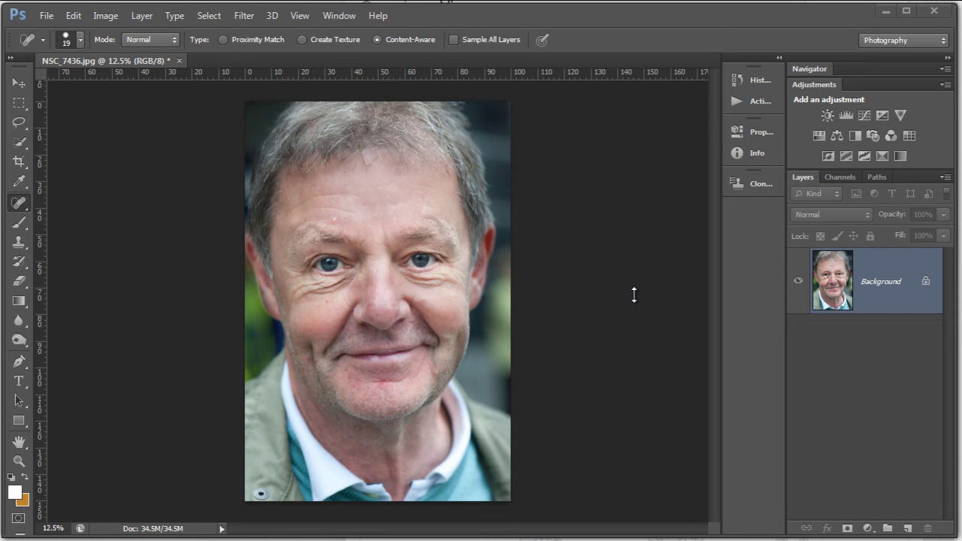
Step: Zoom to 33.3% and pan to frame the eyes, under-eye wrinkles and forehead
key("ctrl+plus")
key("ctrl+plus")
key("ctrl+plus")
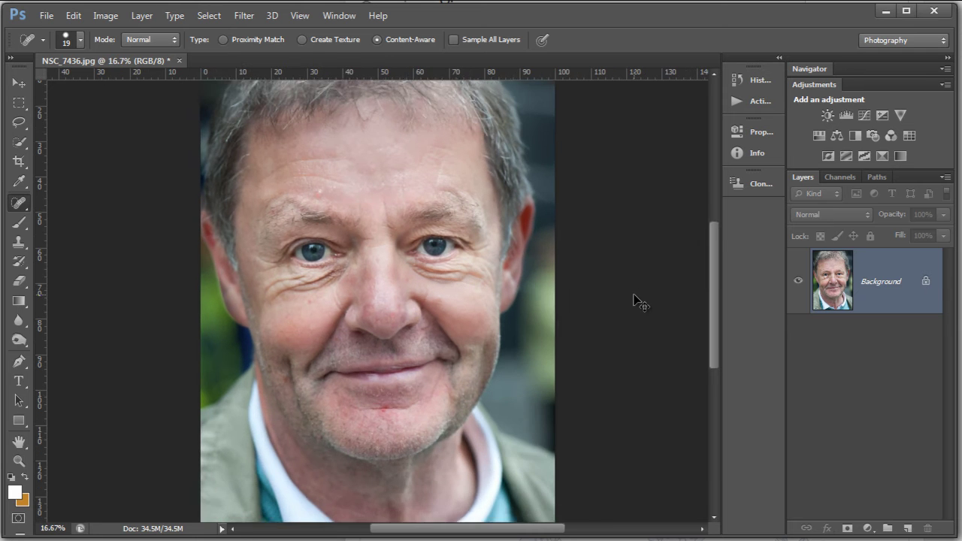
left_click_drag(494, 316, 517, 430)
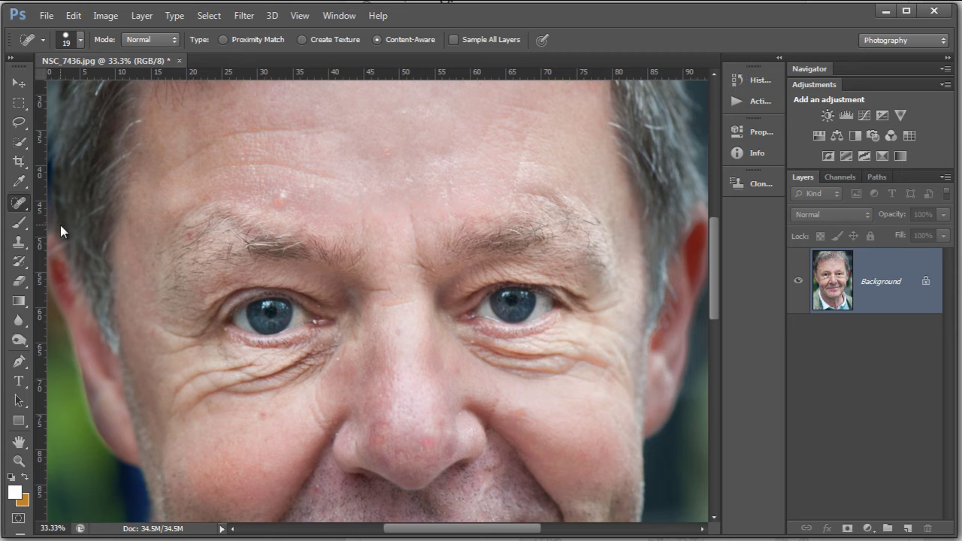
Step: Switch to the Patch Tool with Content-Aware patching and Loose adaptation
left_click(24, 204)
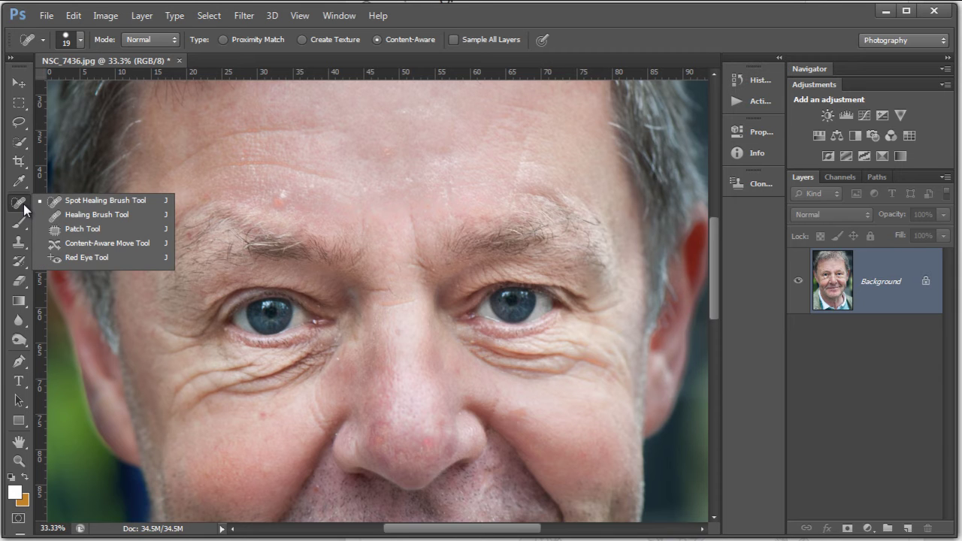
left_click(81, 230)
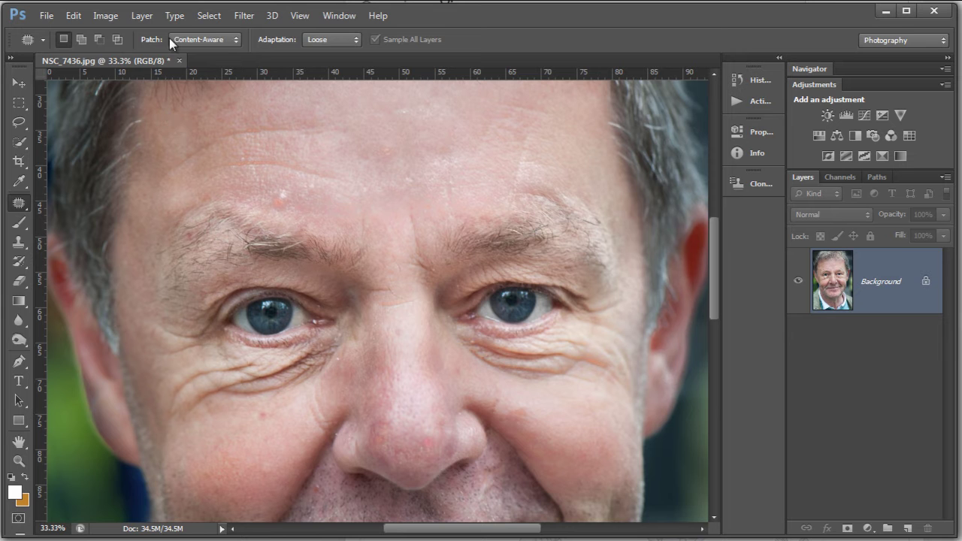
left_click(233, 40)
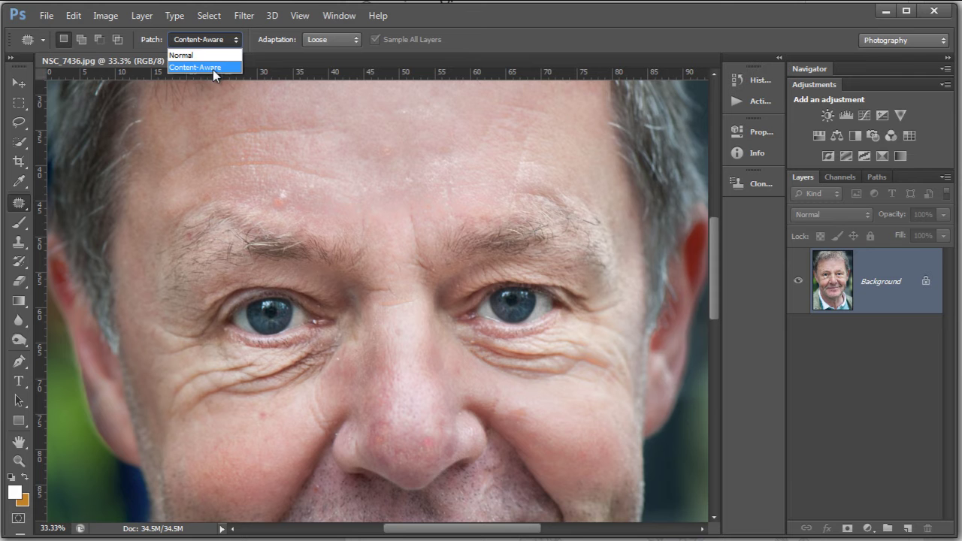
left_click(213, 67)
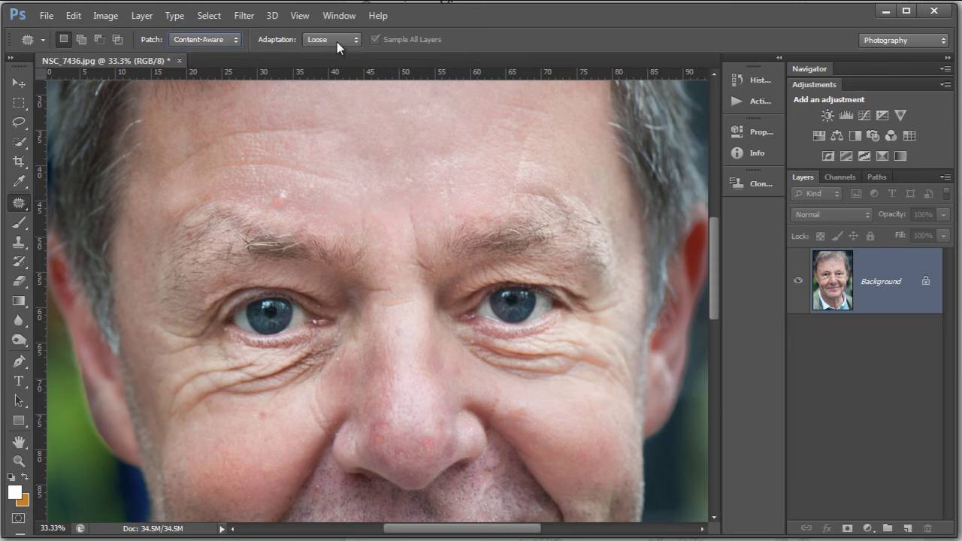
left_click(356, 42)
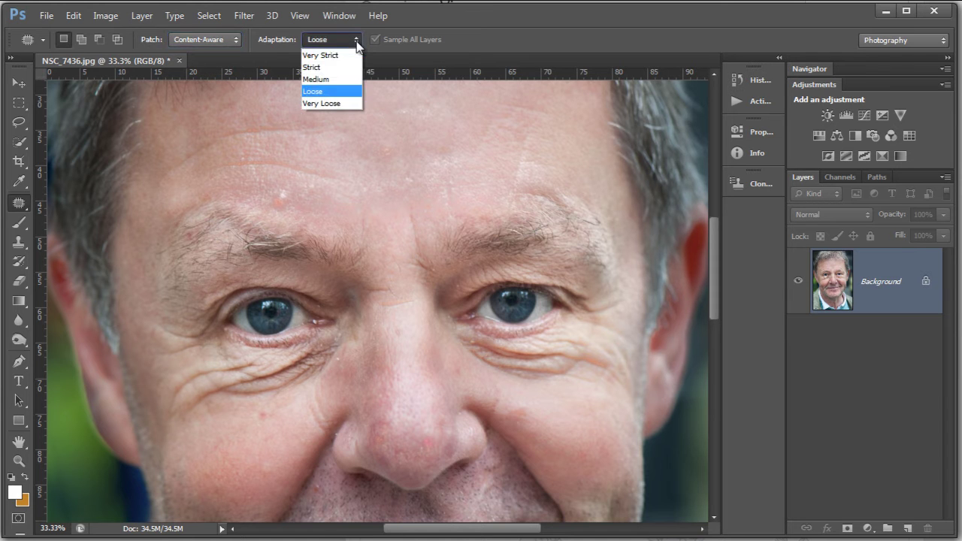
left_click(319, 91)
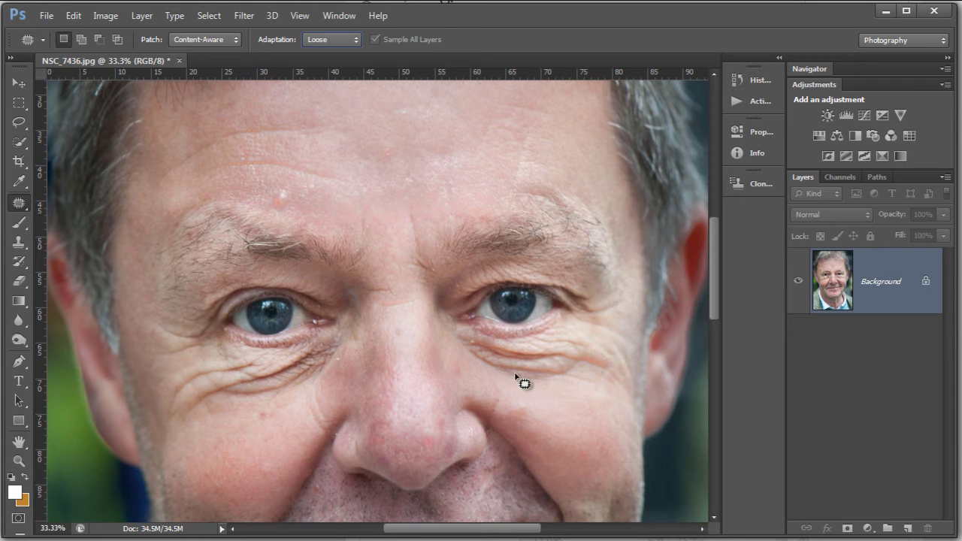
Step: Duplicate the Background layer and rename the copy 'Content Aware'
left_click_drag(890, 308, 908, 531)
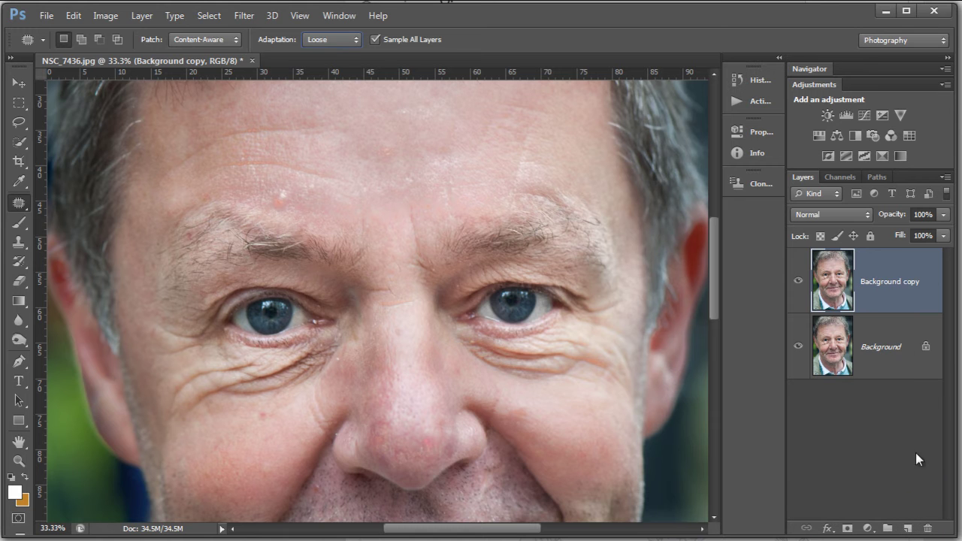
double_click(887, 281)
type("C")
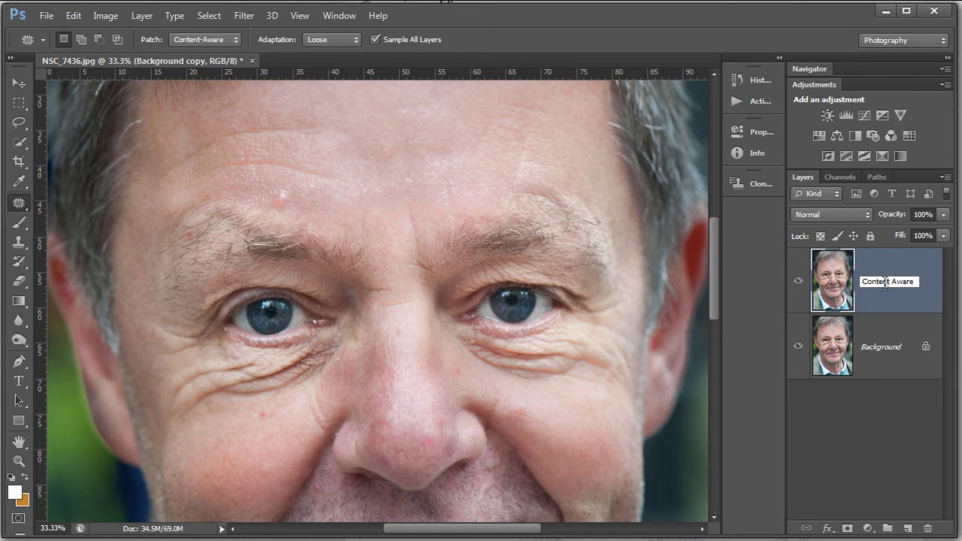
key("Return")
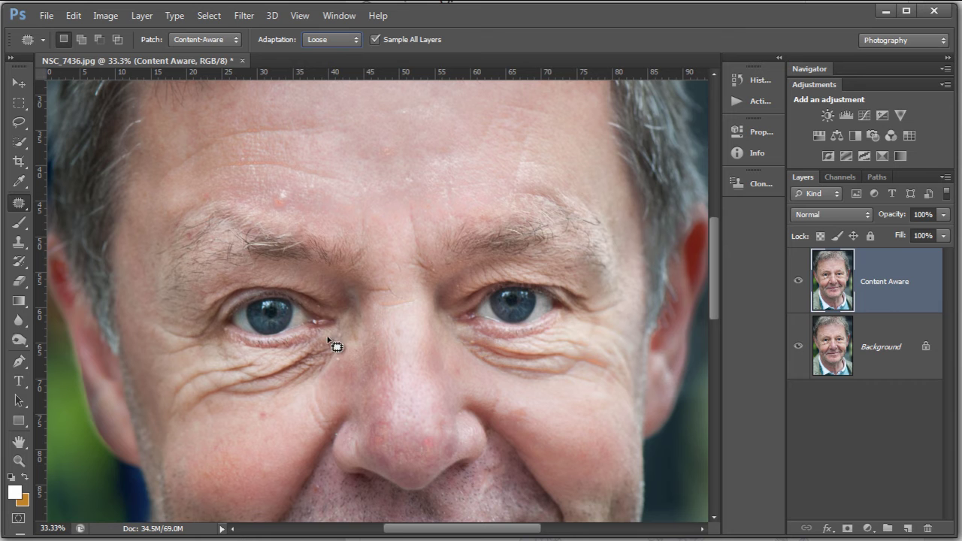
Step: Patch the wrinkles under the left eye with smooth skin, then deselect
mouse_move(309, 347)
left_mouse_down()
mouse_move(180, 370)
mouse_move(162, 393)
mouse_move(164, 418)
mouse_move(188, 429)
mouse_move(298, 398)
mouse_move(342, 350)
mouse_move(338, 342)
left_mouse_up()
mouse_move(224, 393)
left_mouse_down()
mouse_move(378, 254)
mouse_move(417, 176)
mouse_move(437, 159)
left_mouse_up()
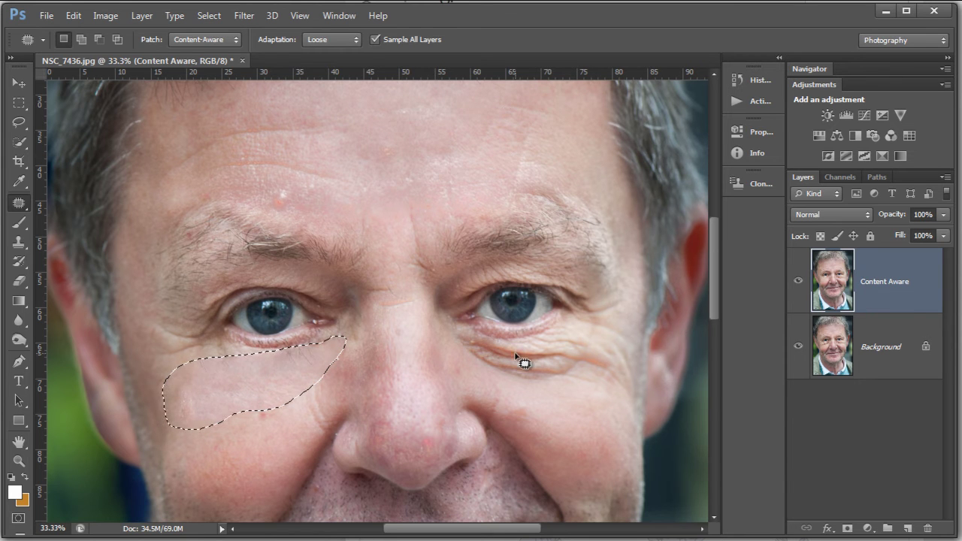
key("ctrl+d")
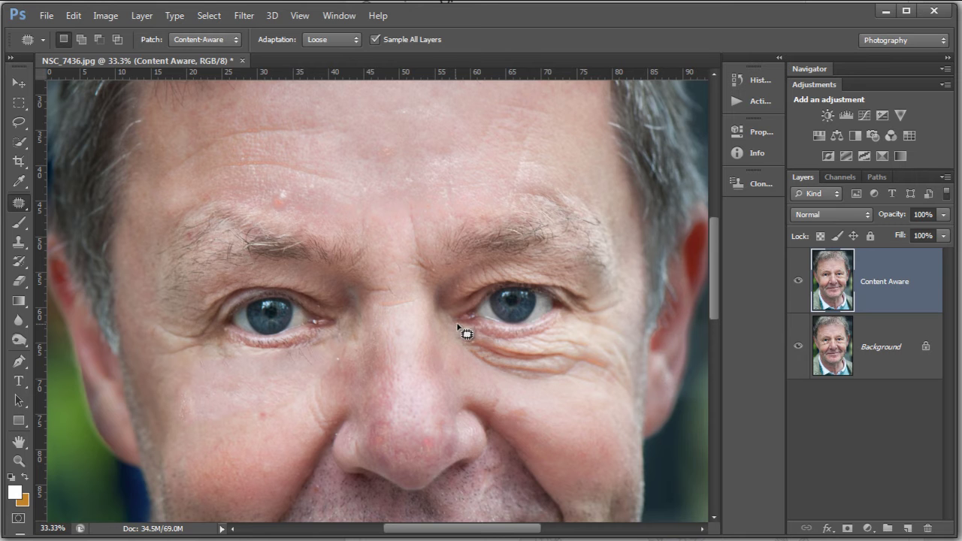
Step: Outline the right under-eye wrinkles and patch them with forehead skin
left_click_drag(495, 336, 612, 355)
key("ctrl+d")
mouse_move(446, 332)
left_mouse_down()
mouse_move(467, 363)
mouse_move(546, 386)
mouse_move(614, 381)
mouse_move(623, 362)
mouse_move(602, 332)
mouse_move(572, 326)
mouse_move(448, 338)
left_mouse_up()
left_click_drag(517, 364, 377, 172)
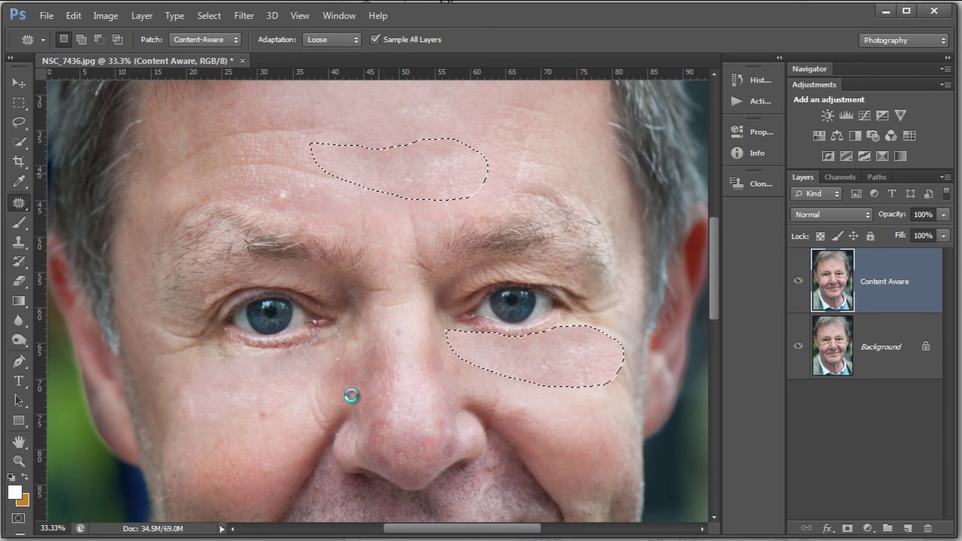
Step: Patch the crease beside the nose and a small cheek spot, and outline a brow spot
mouse_move(322, 379)
left_mouse_down()
mouse_move(298, 421)
mouse_move(315, 436)
mouse_move(330, 425)
mouse_move(340, 398)
mouse_move(321, 380)
mouse_move(255, 460)
mouse_move(263, 466)
left_mouse_up()
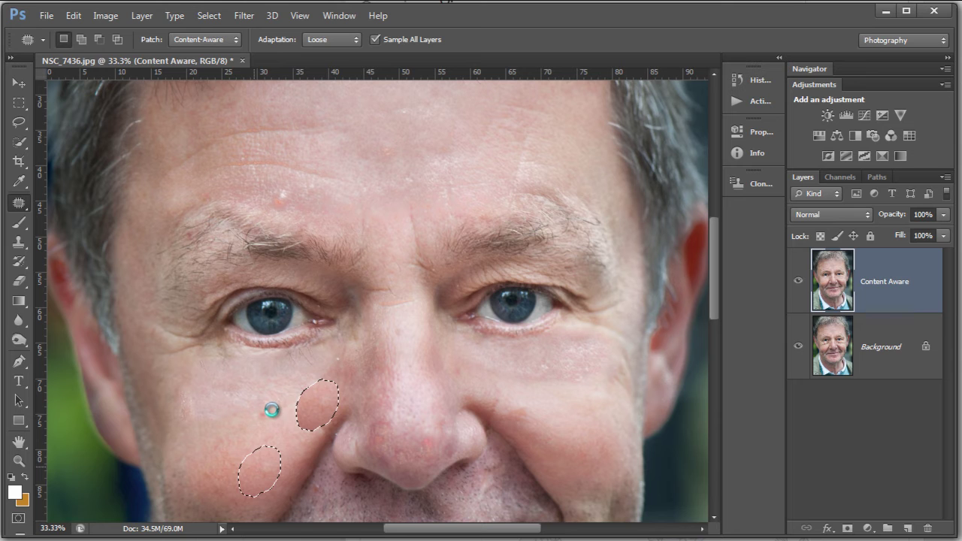
key("ctrl+d")
mouse_move(258, 422)
left_mouse_down()
mouse_move(272, 423)
mouse_move(272, 414)
mouse_move(263, 408)
mouse_move(278, 438)
left_mouse_up()
mouse_move(304, 188)
left_mouse_down()
mouse_move(268, 195)
mouse_move(273, 206)
mouse_move(290, 205)
mouse_move(302, 195)
mouse_move(295, 193)
mouse_move(326, 207)
mouse_move(346, 202)
left_mouse_up()
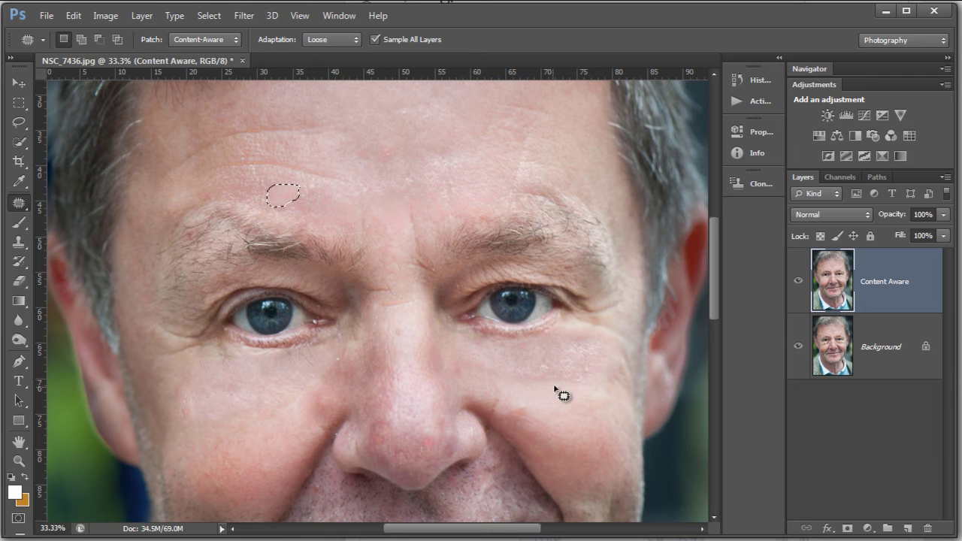
Step: Patch the right cheek lines and forehead creases, then zoom out to the whole face
mouse_move(594, 330)
left_mouse_down()
mouse_move(555, 335)
mouse_move(537, 369)
mouse_move(573, 385)
mouse_move(604, 376)
mouse_move(613, 350)
mouse_move(594, 329)
left_mouse_up()
left_click_drag(575, 376, 581, 424)
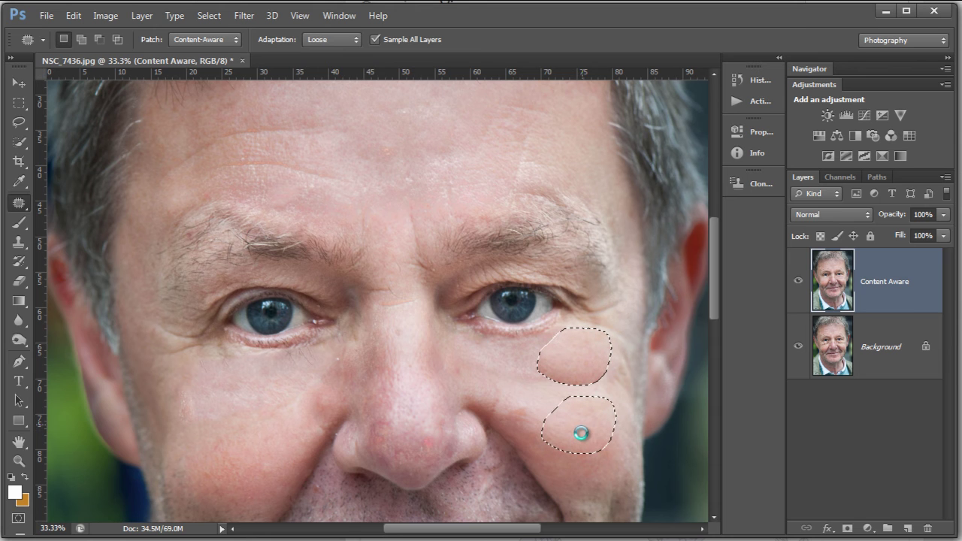
mouse_move(331, 163)
left_mouse_down()
mouse_move(240, 153)
mouse_move(200, 168)
mouse_move(234, 185)
mouse_move(329, 200)
mouse_move(327, 160)
mouse_move(457, 146)
mouse_move(492, 121)
mouse_move(478, 126)
left_mouse_up()
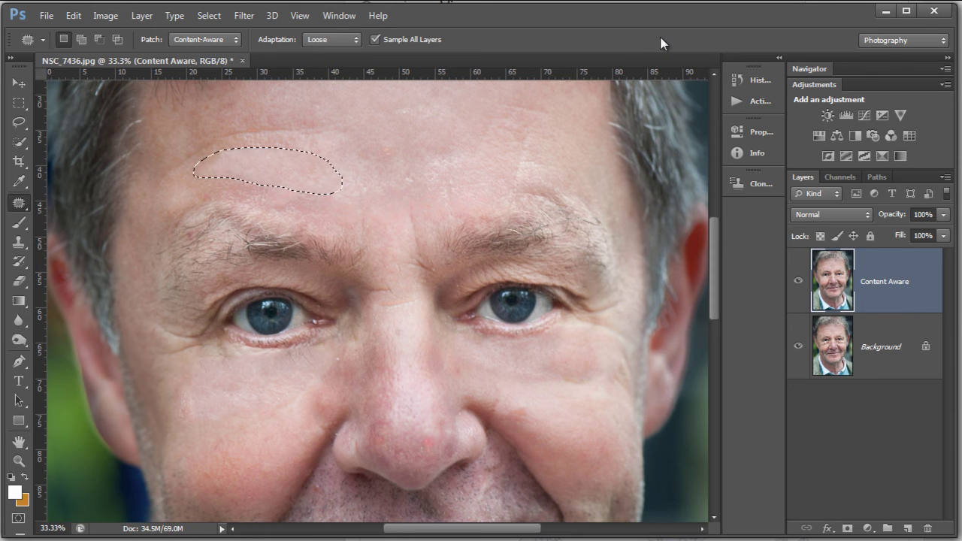
key("ctrl+d")
key("ctrl+minus")
key("ctrl+minus")
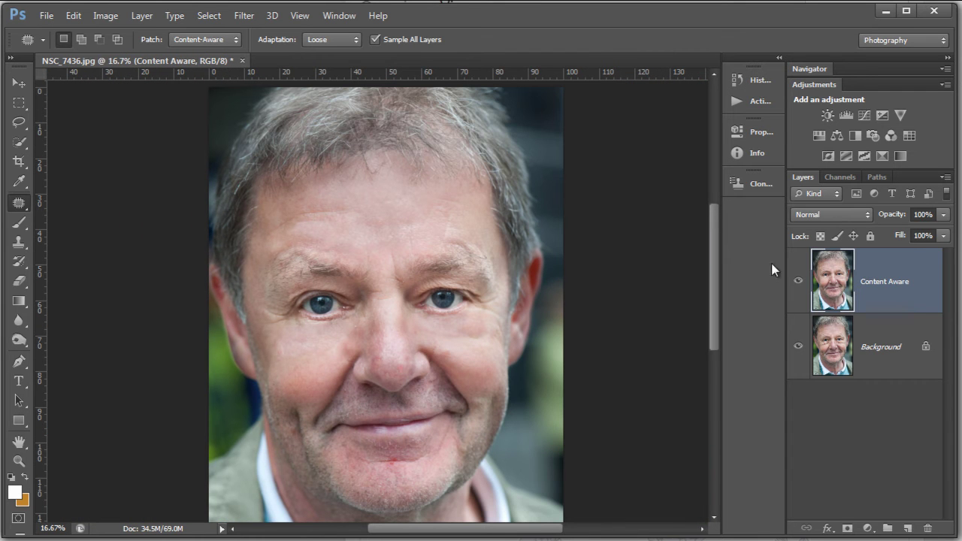
Step: Reduce the Content Aware layer's opacity, then zoom to 33.3% to inspect the retouch
left_click(944, 215)
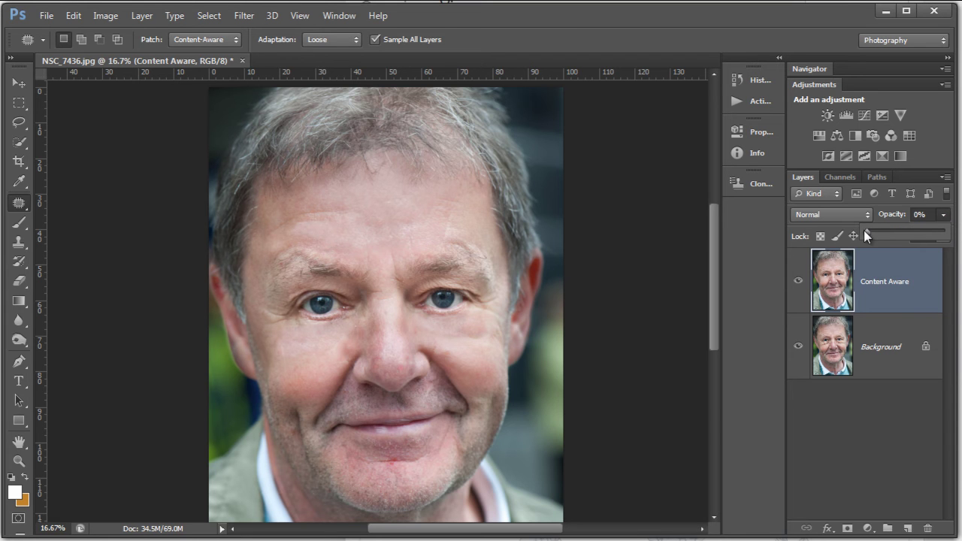
left_click_drag(863, 230, 885, 230)
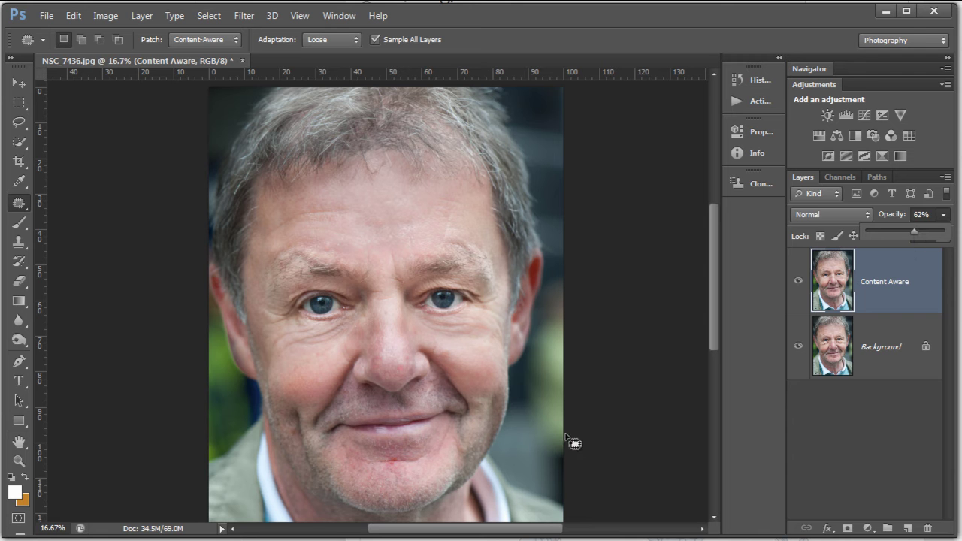
key("ctrl+plus")
key("ctrl+plus")
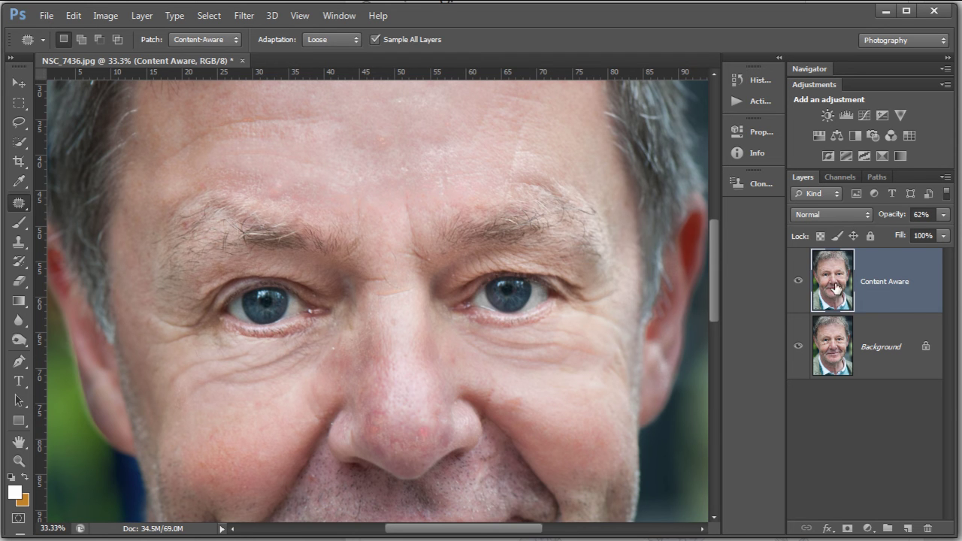
Step: Toggle the Content Aware layer's visibility twice to compare with the original
left_click(799, 285)
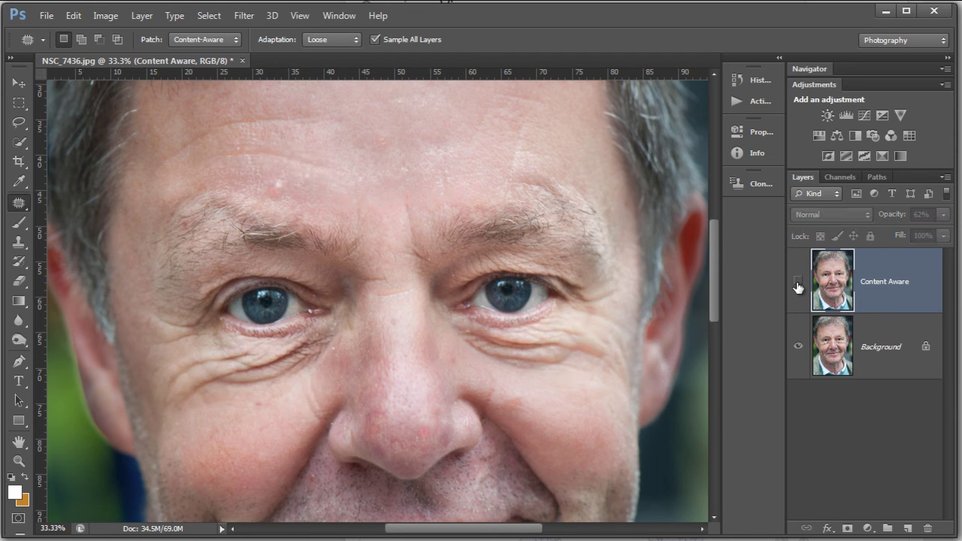
left_click(798, 284)
left_click(798, 286)
left_click(799, 284)
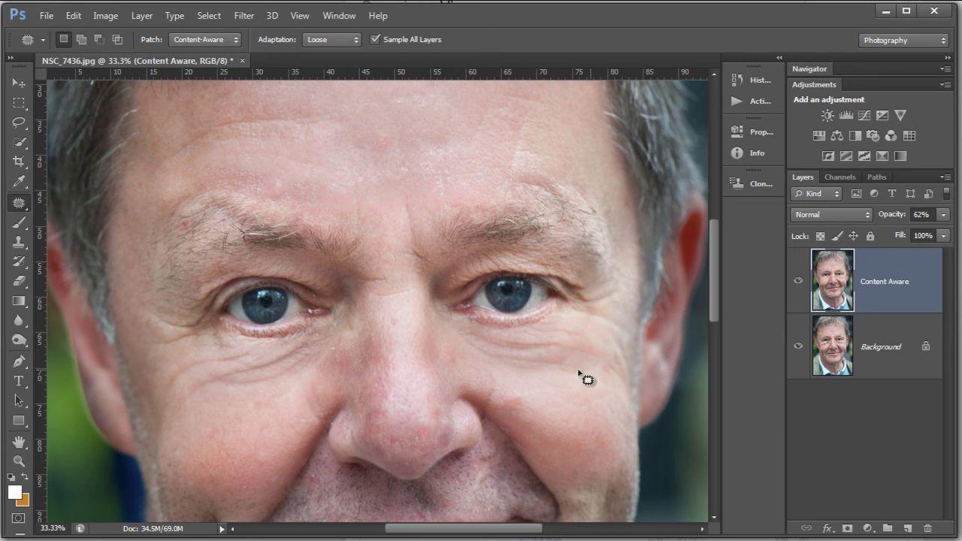
Step: Set the Content Aware layer to Lighten blend mode at 100% opacity
left_click(943, 216)
left_click_drag(920, 231, 950, 230)
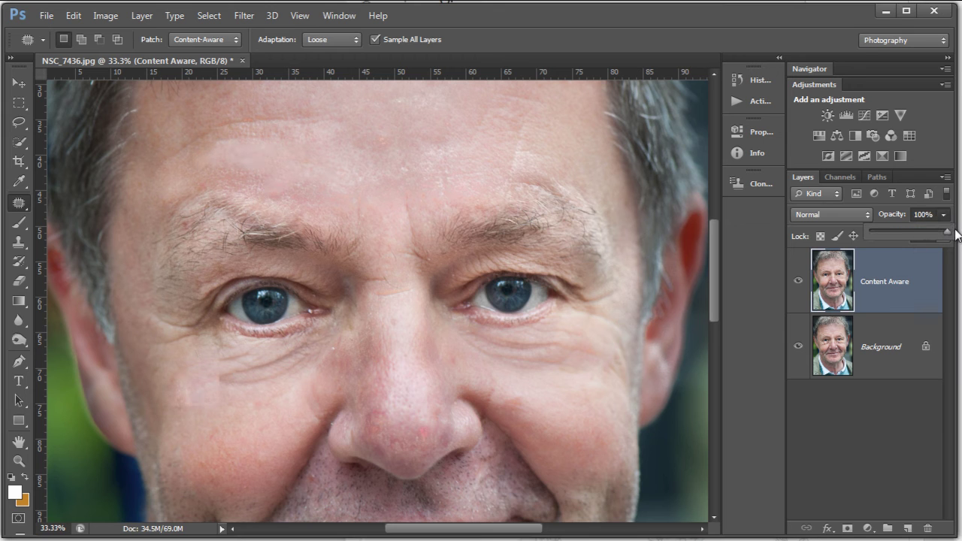
left_click(865, 214)
left_click(810, 339)
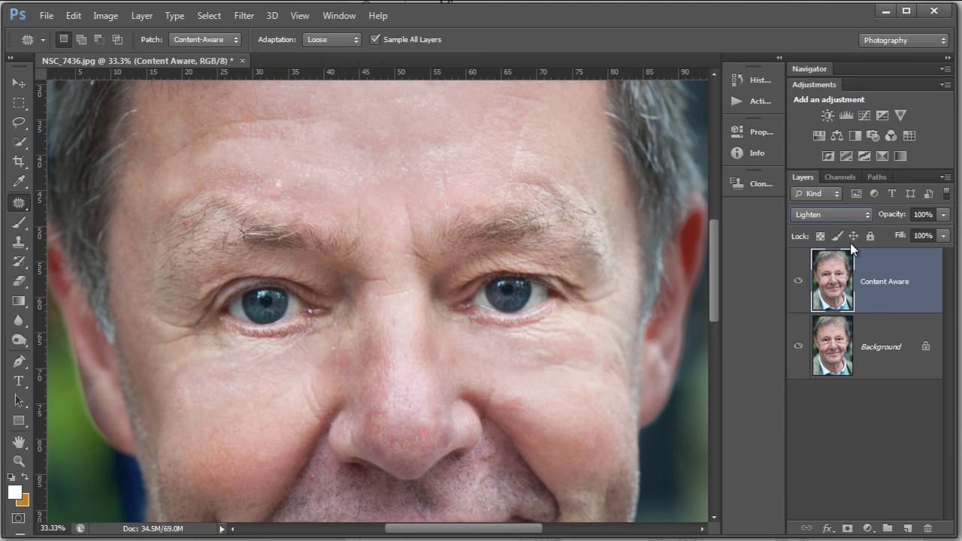
Step: Lower the Content Aware layer's opacity to 76% and toggle it to compare before and after
left_click(944, 215)
left_click_drag(904, 232, 914, 231)
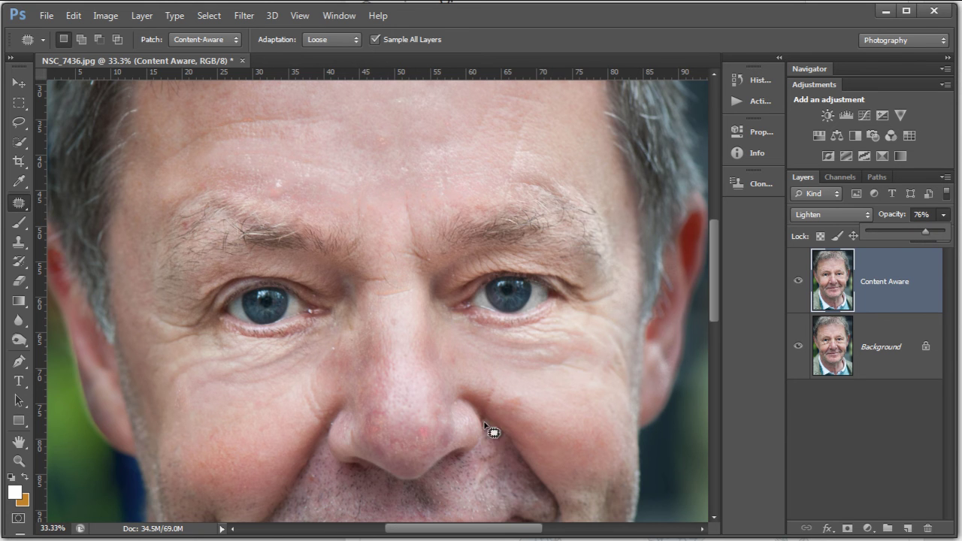
left_click(798, 281)
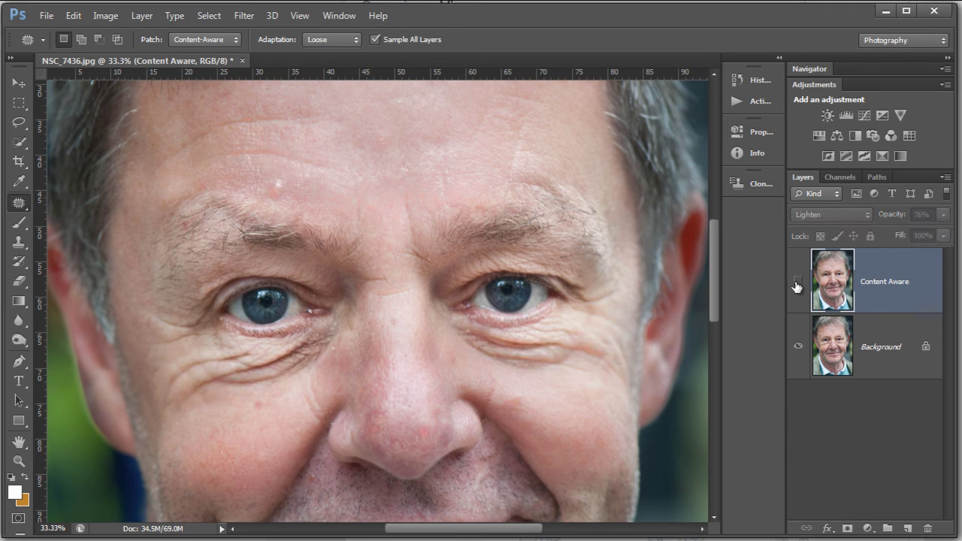
left_click(798, 283)
left_click(797, 282)
left_click(797, 283)
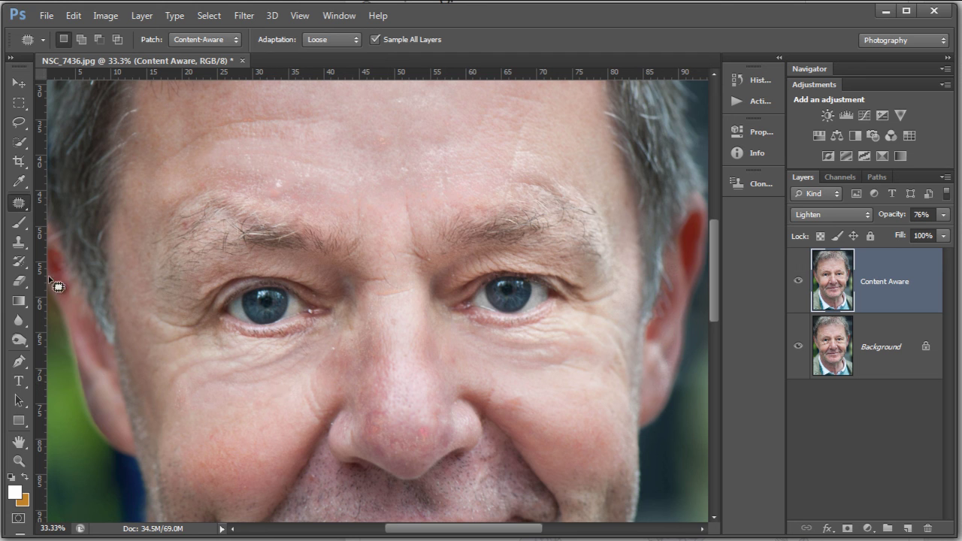
Step: Keep the Patch Tool active with adaptation left at Loose
right_click(26, 203)
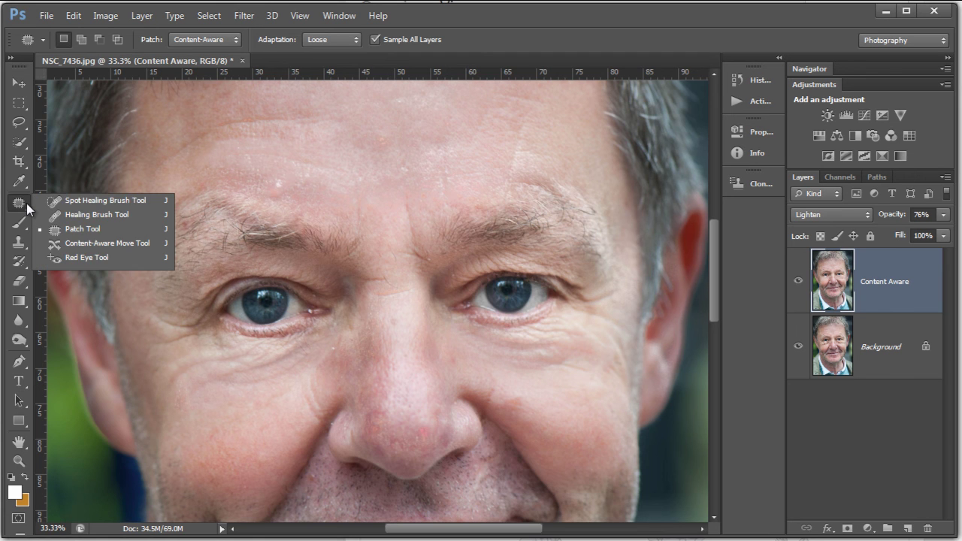
left_click(95, 227)
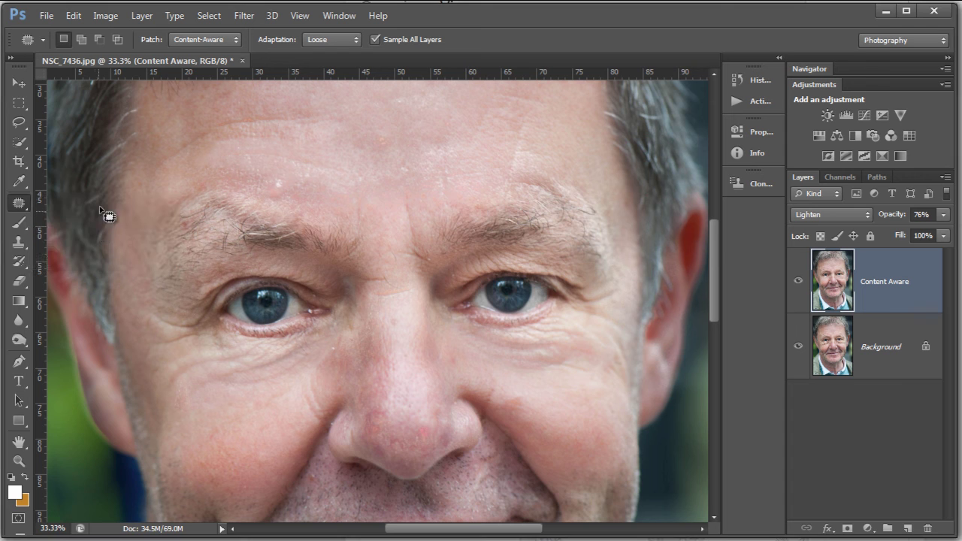
left_click(319, 39)
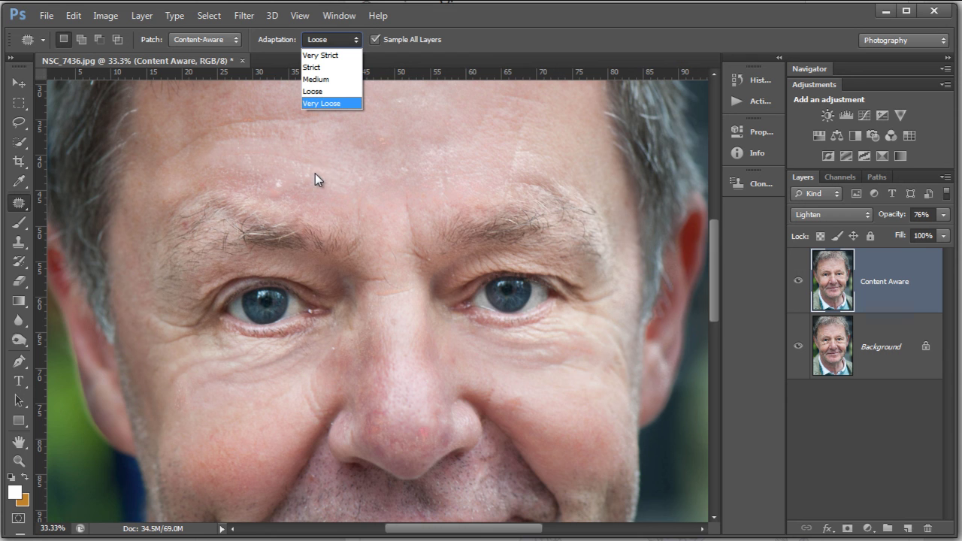
left_click(496, 43)
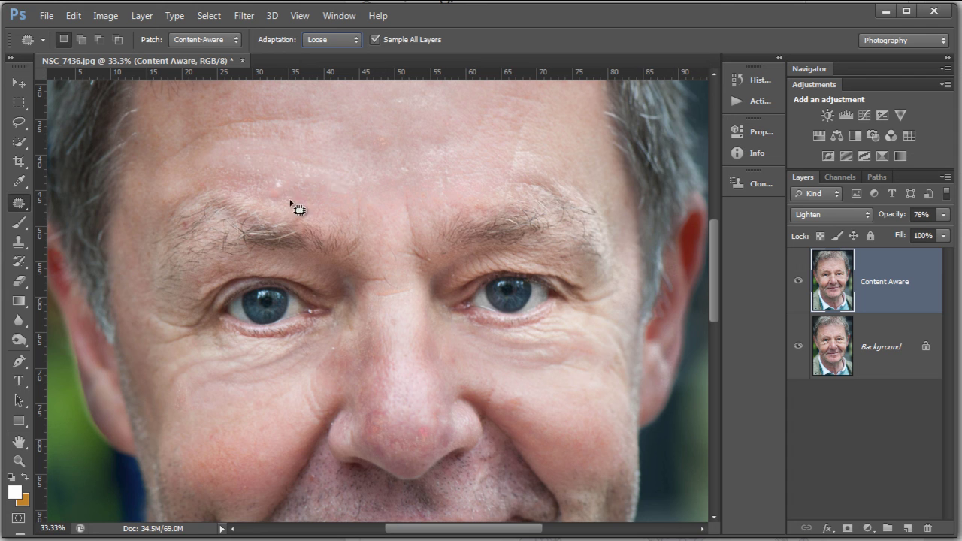
Step: Compare the Content Aware layer on and off, then bring up its opacity control
left_click(797, 282)
left_click(797, 281)
left_click(943, 214)
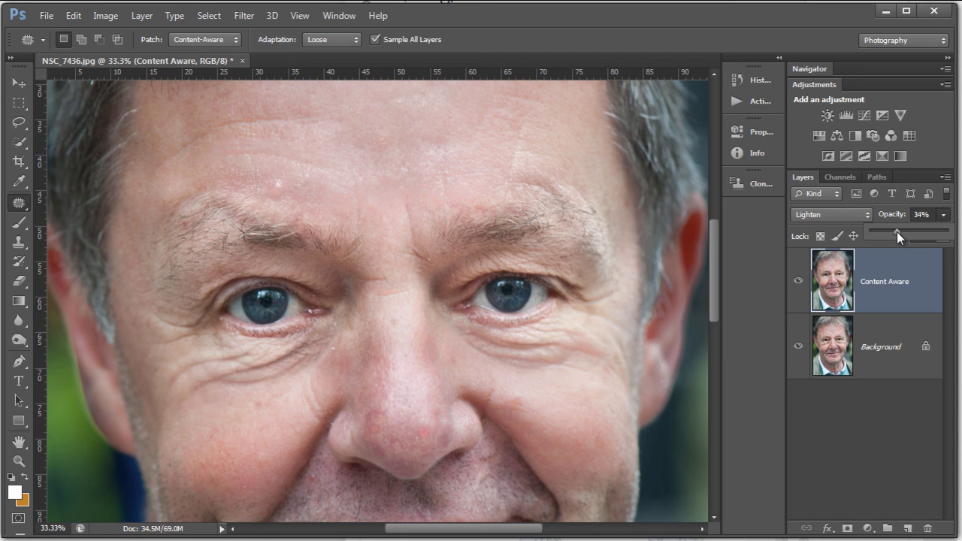
Step: Set the layer opacity to about 50% and switch blending to Normal and back to Lighten
mouse_move(898, 232)
left_mouse_down()
mouse_move(933, 230)
mouse_move(898, 231)
mouse_move(911, 231)
left_mouse_up()
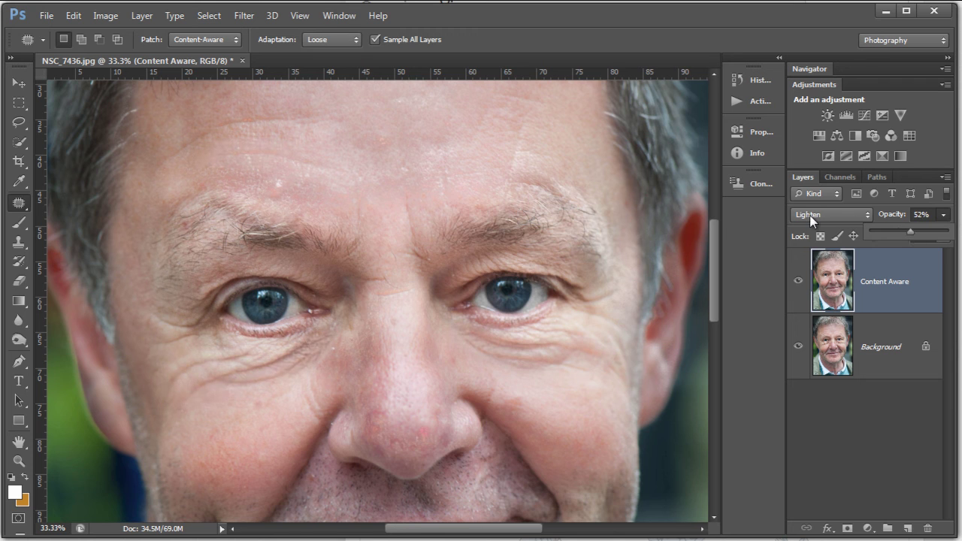
left_click(865, 215)
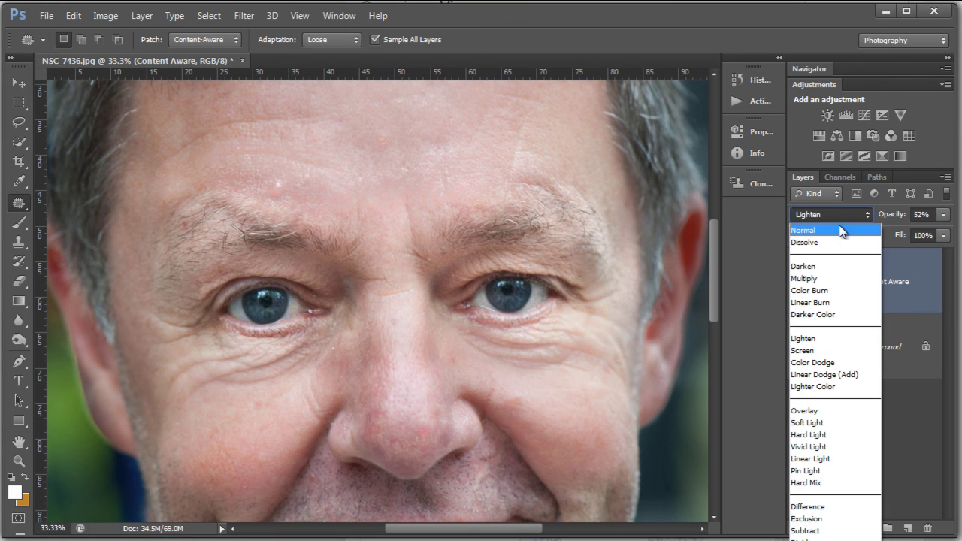
left_click(840, 232)
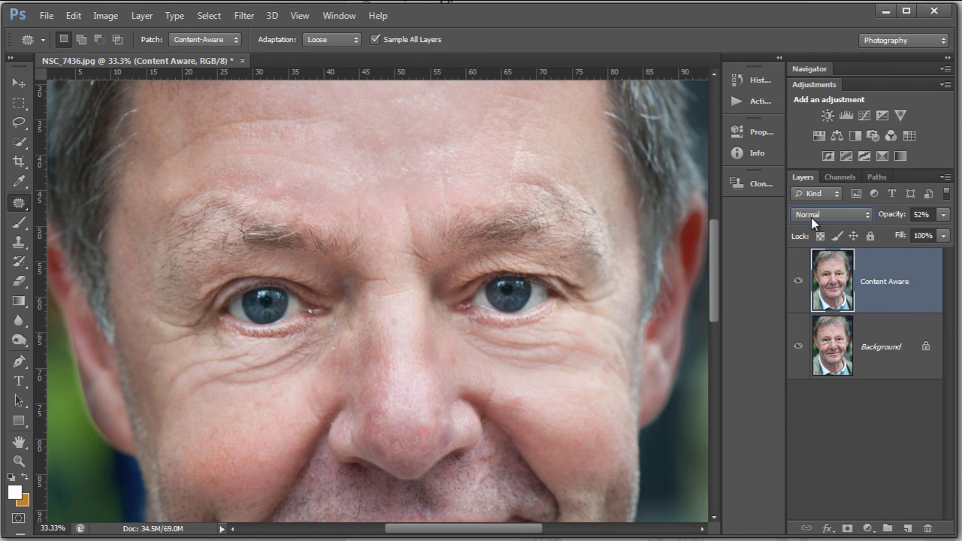
left_click(861, 213)
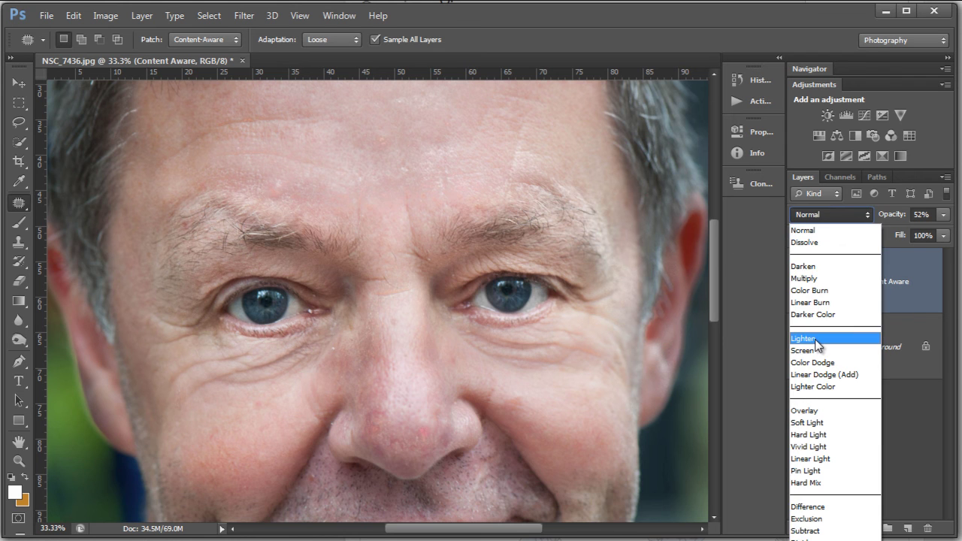
left_click(817, 340)
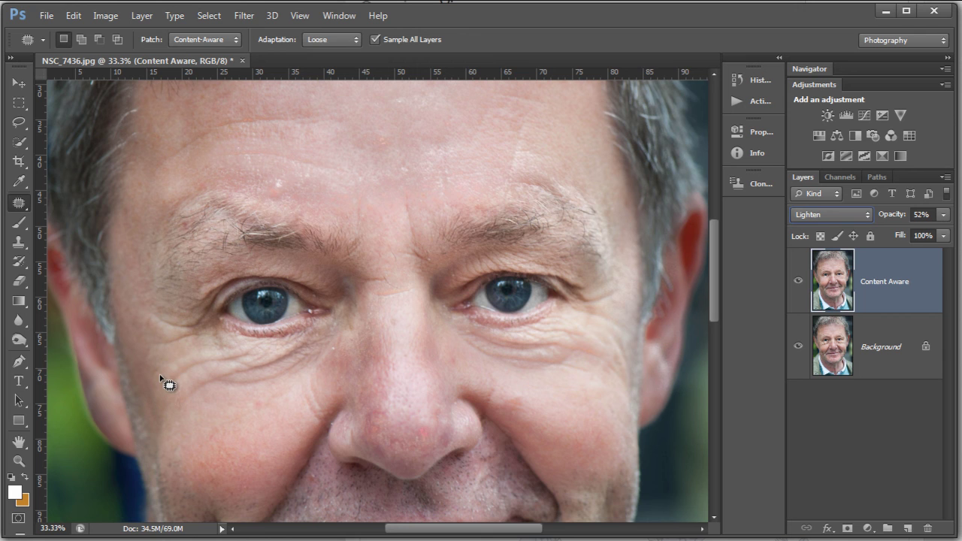
Step: Toggle the retouched layer off and on to compare, then revisit its opacity
left_click(801, 284)
left_click(802, 284)
left_click(943, 215)
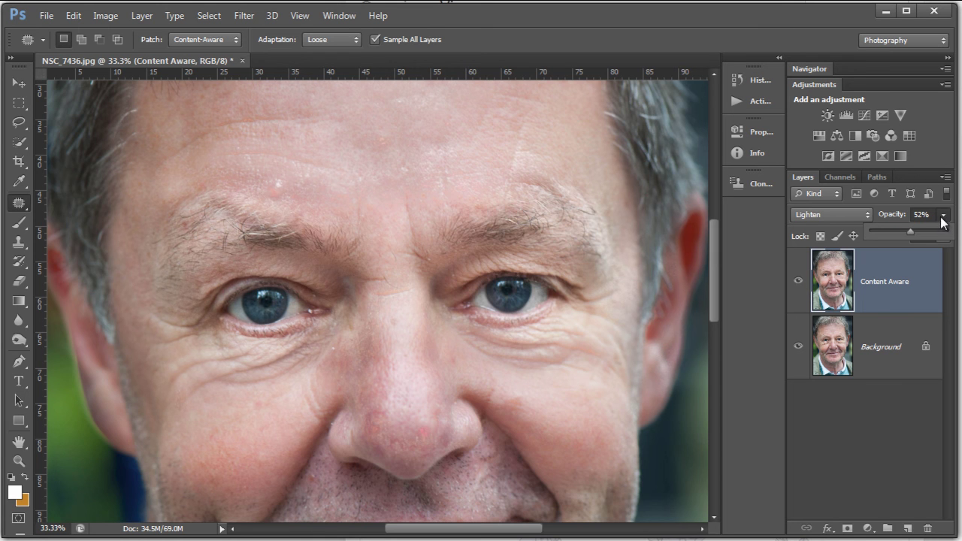